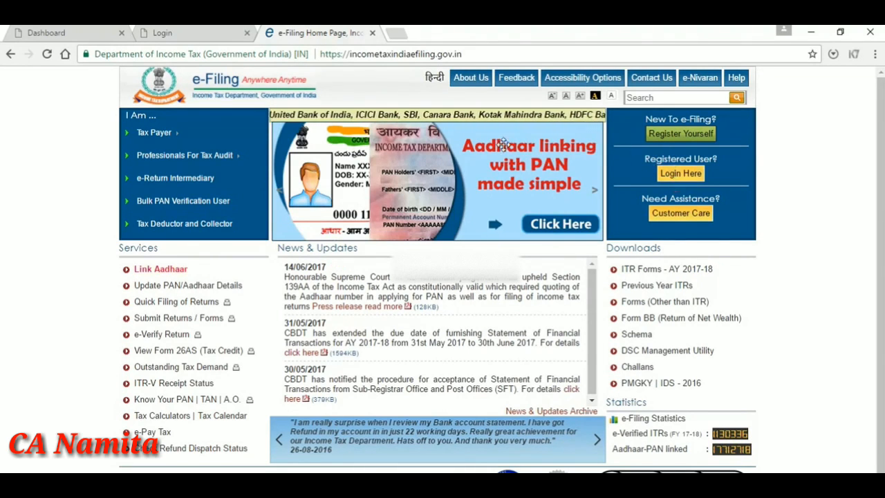
Step: Switch to the logged-in e-Filing dashboard and open the Prepare and Submit Online ITR form
left_click(194, 38)
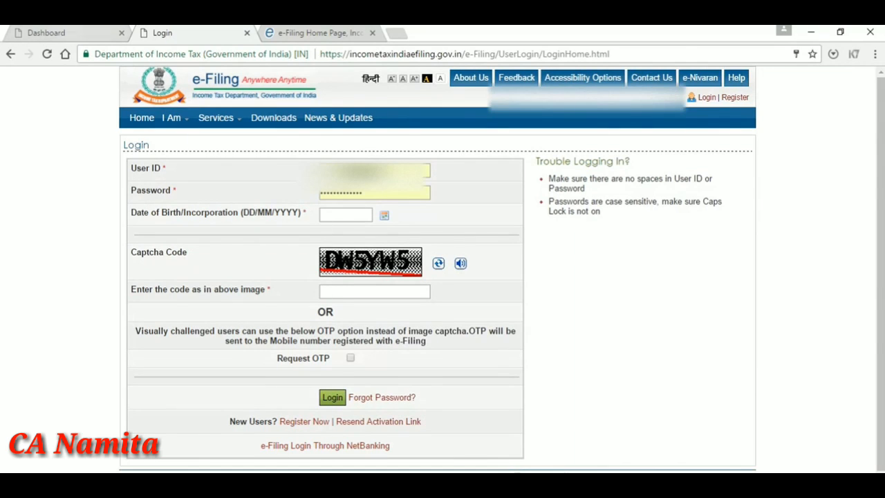
left_click(75, 32)
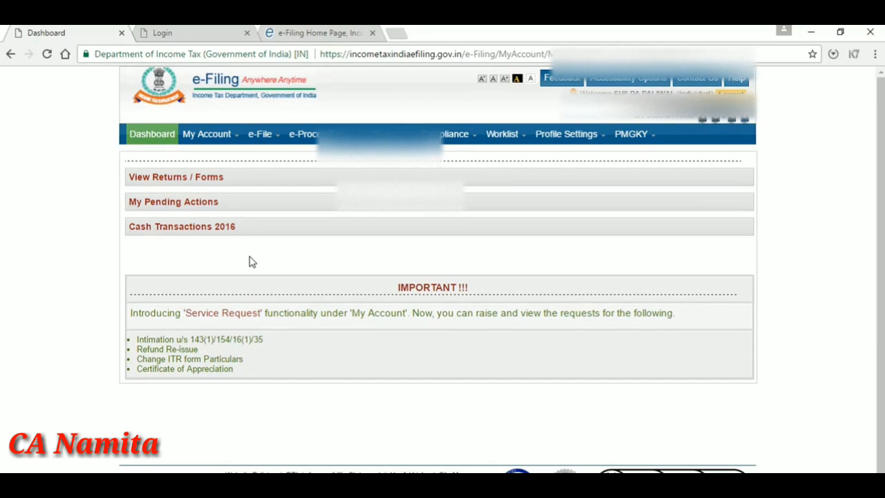
mouse_move(262, 139)
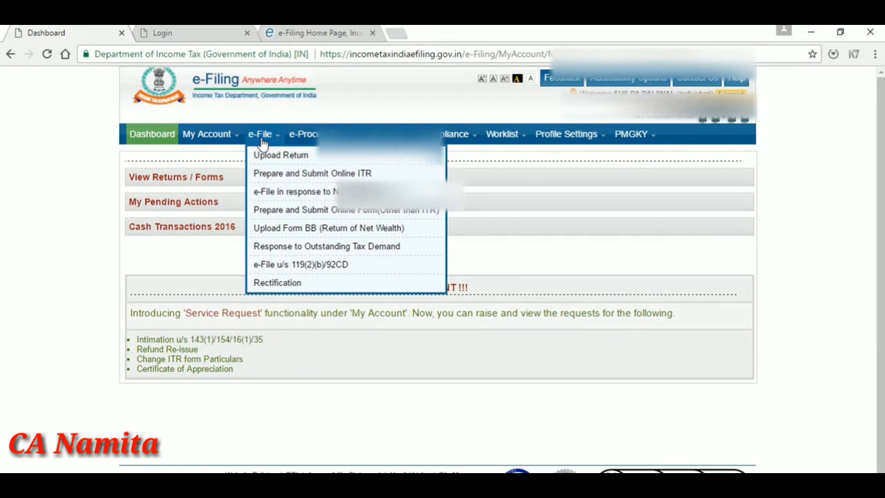
left_click(283, 178)
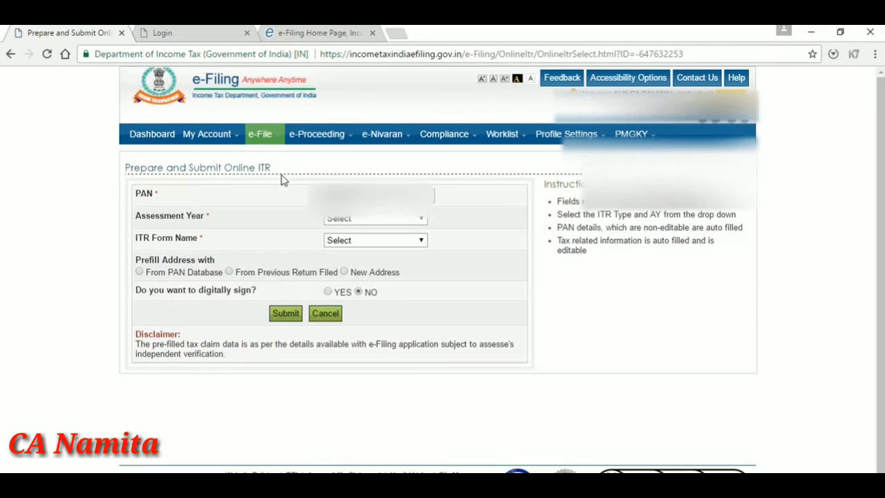
Step: Submit the selection form with assessment year 2017-18, ITR-1 and the address prefilled from the PAN database
left_click(387, 220)
left_click(365, 242)
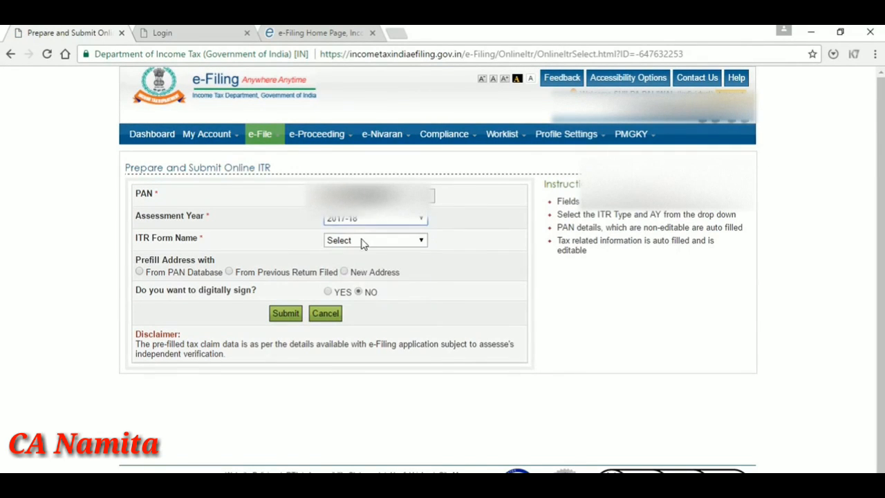
left_click(381, 242)
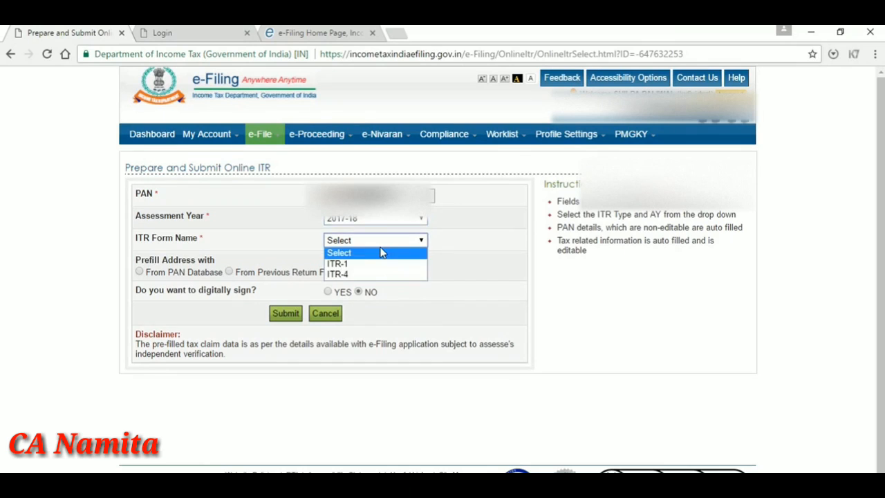
left_click(349, 265)
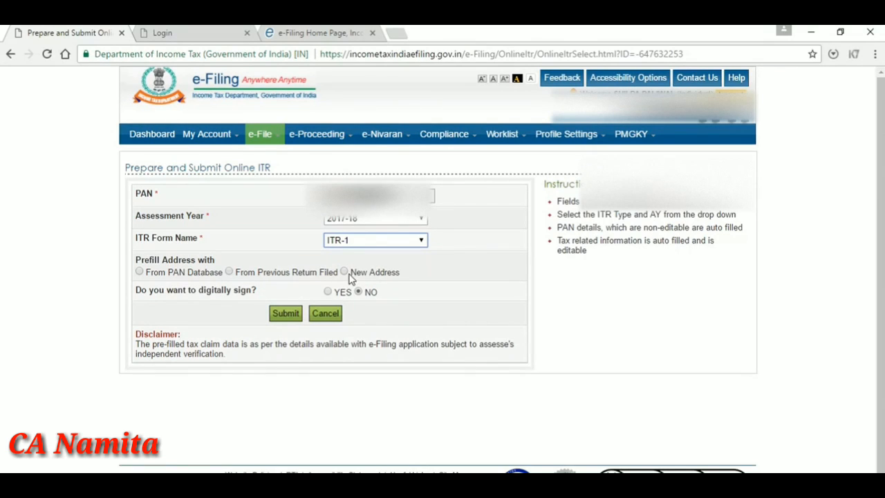
left_click(139, 272)
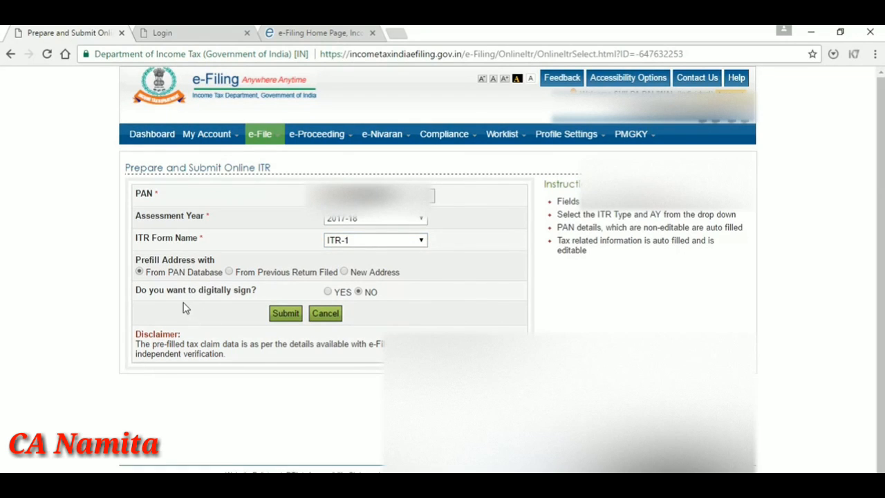
left_click(282, 316)
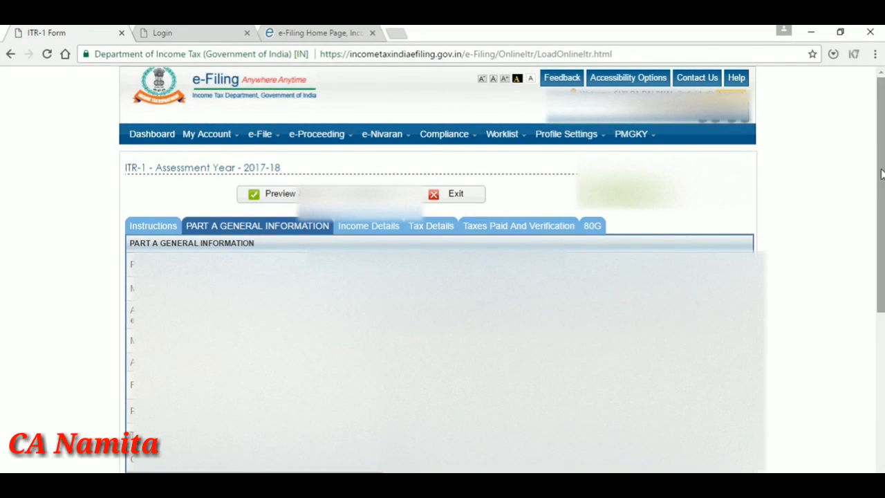
Step: Review the general instructions and set the Employer Category in Part A General Information to Public Sector Unit
left_click(148, 226)
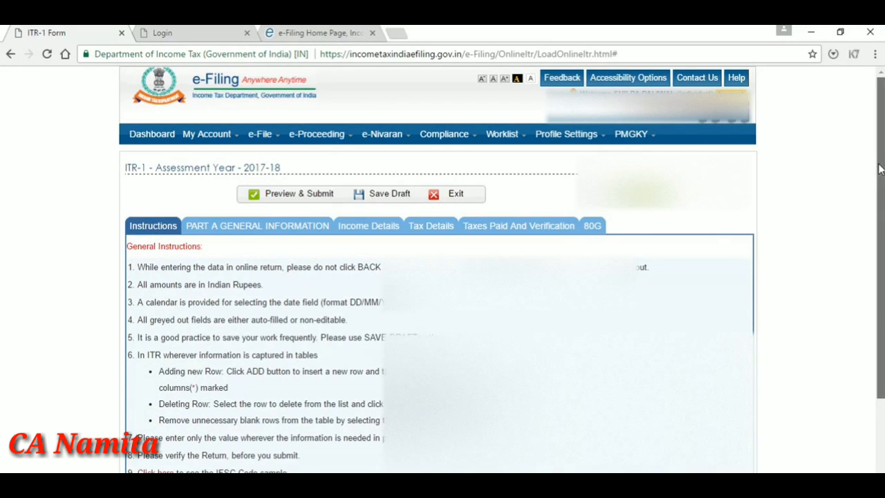
left_click_drag(883, 171, 877, 224)
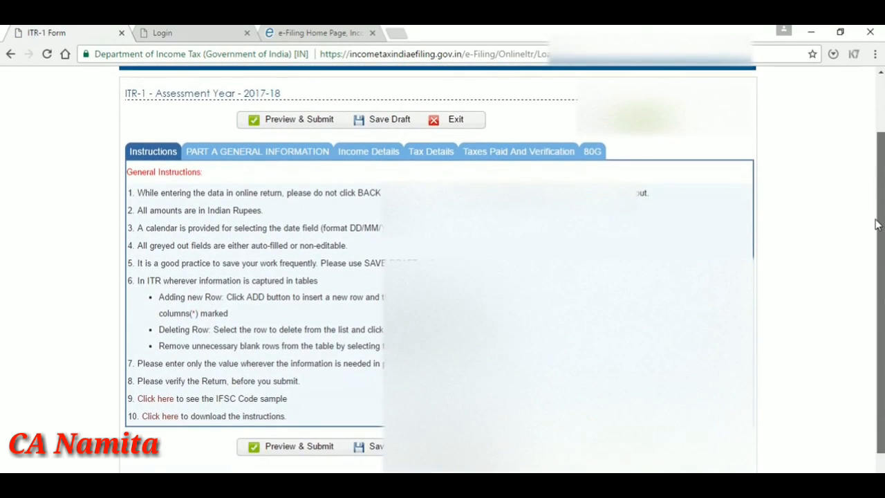
left_click(277, 153)
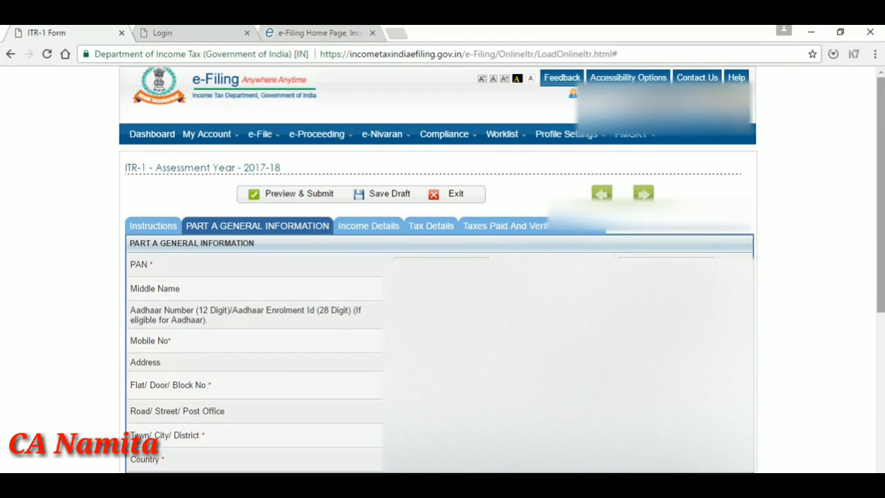
right_click(879, 201)
left_click(840, 213)
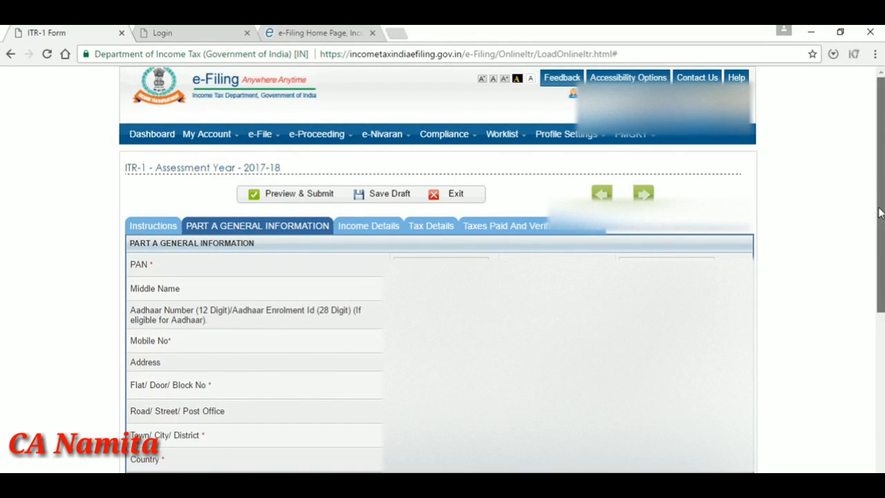
left_click_drag(879, 213, 864, 336)
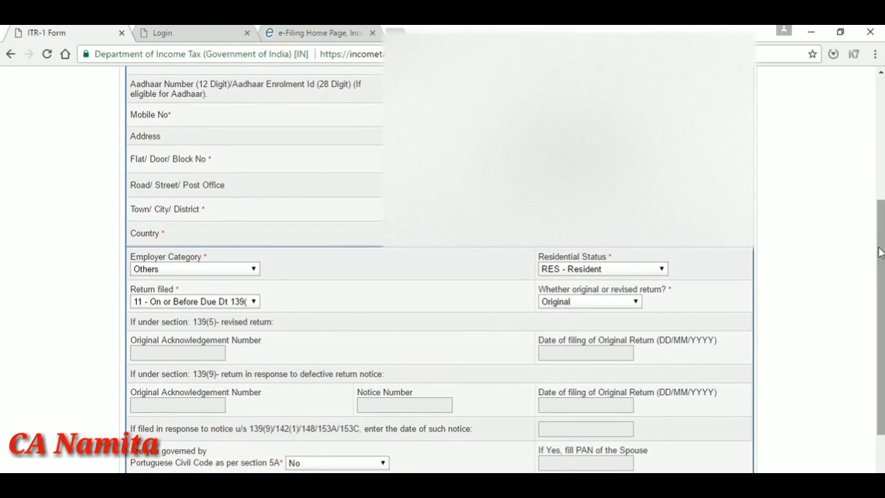
left_click_drag(880, 252, 875, 290)
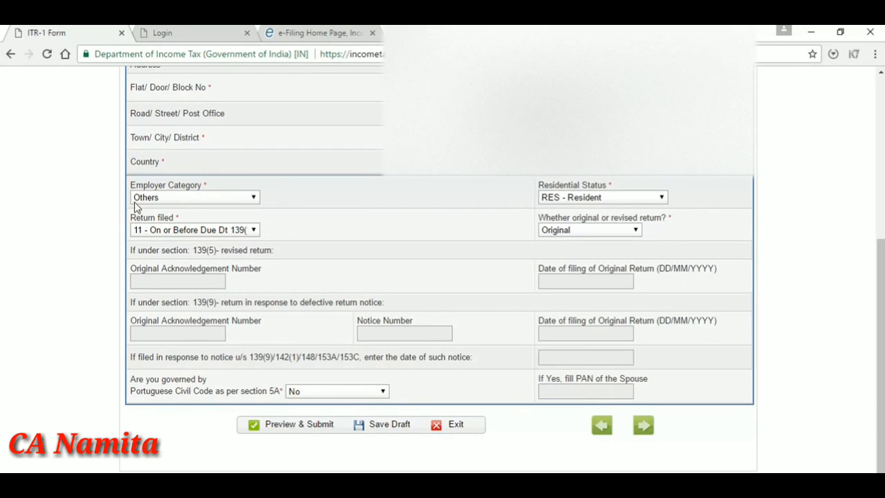
left_click(235, 204)
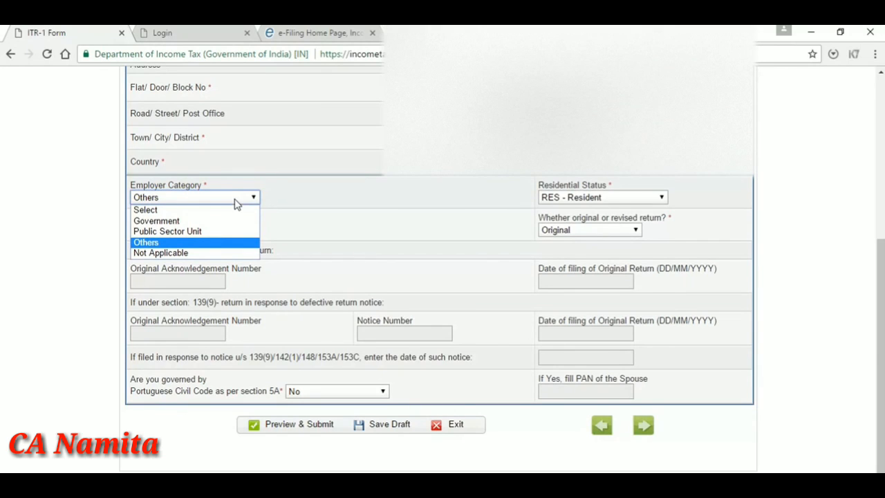
left_click(175, 233)
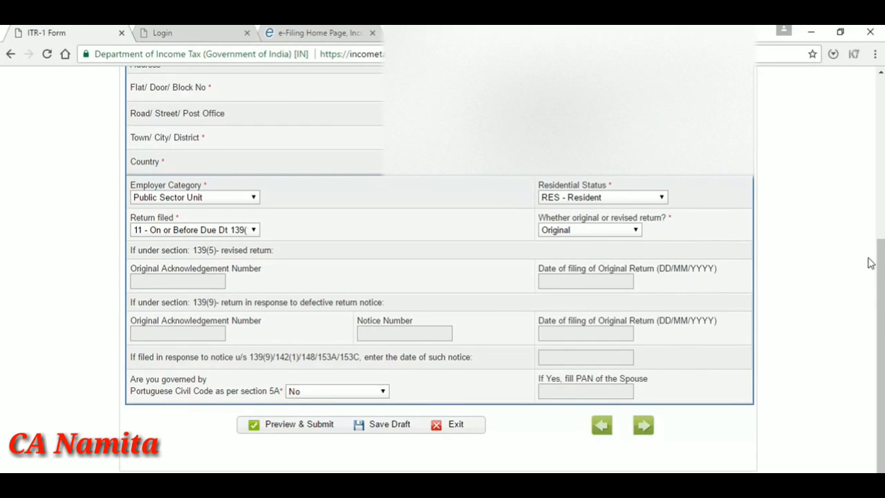
Step: Enter 500000 as the income from salary or pension in the Income Details section
left_click_drag(882, 269, 857, 150)
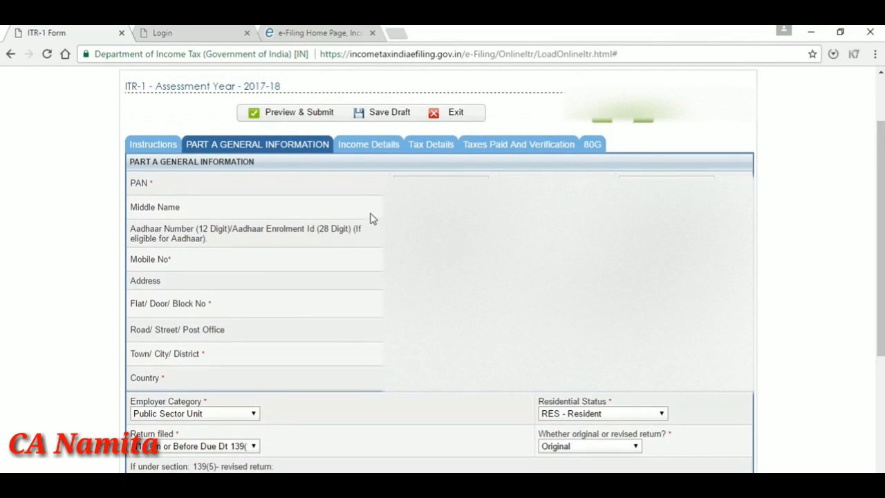
left_click(364, 146)
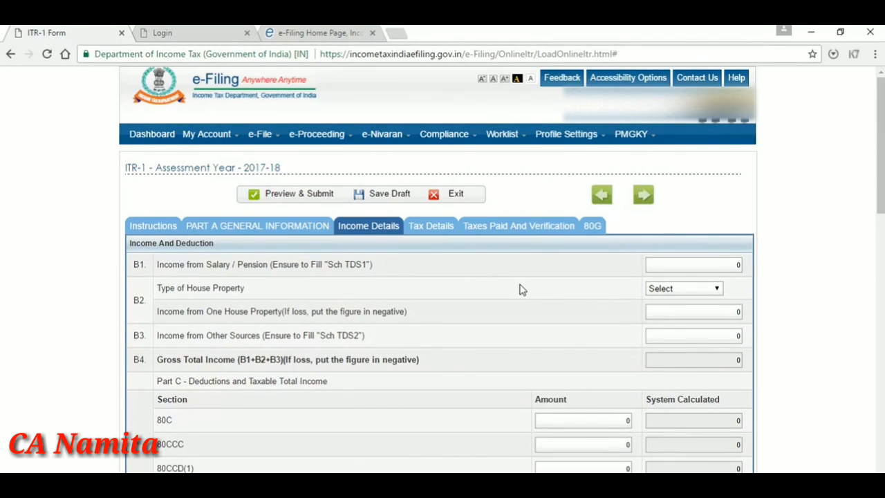
left_click(666, 268)
type("500000")
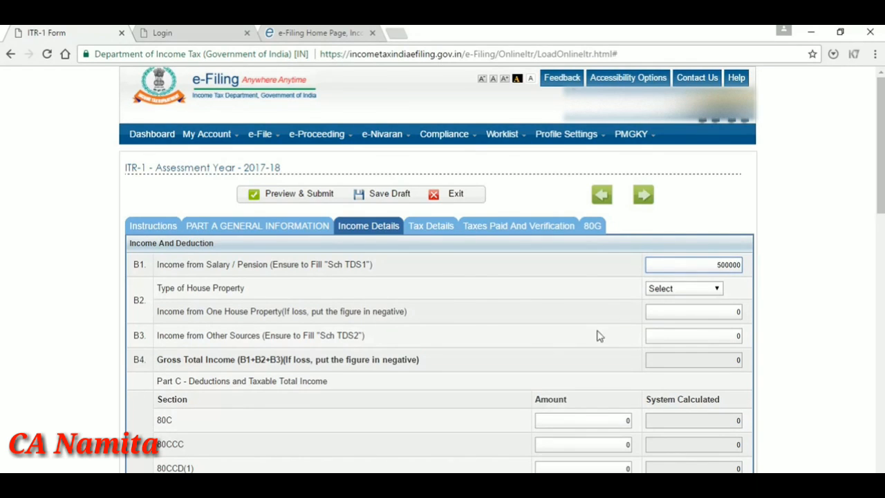
left_click(590, 325)
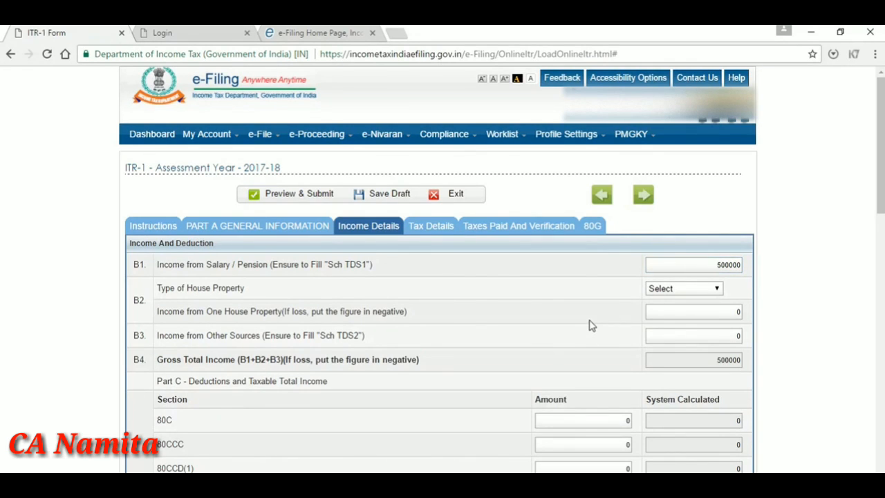
Step: Set the house property type to Self Occupied and enter -100000 as the income from one house property
left_click(712, 290)
left_click(682, 311)
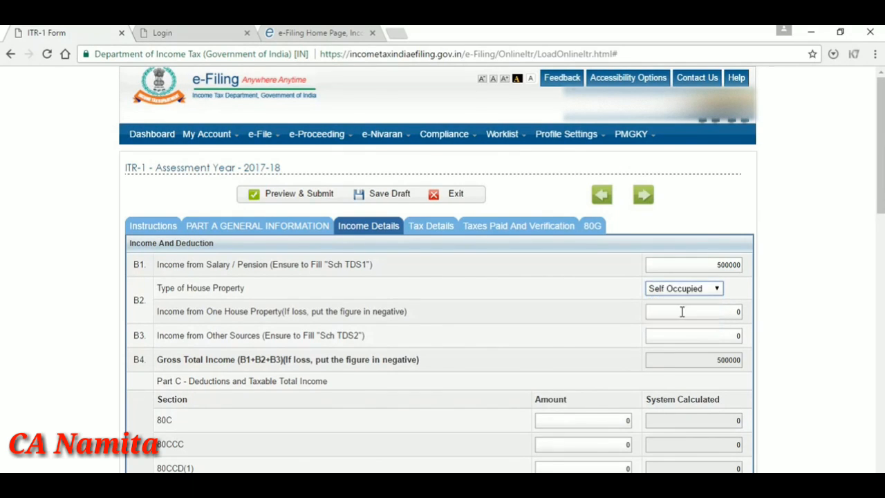
left_click(543, 312)
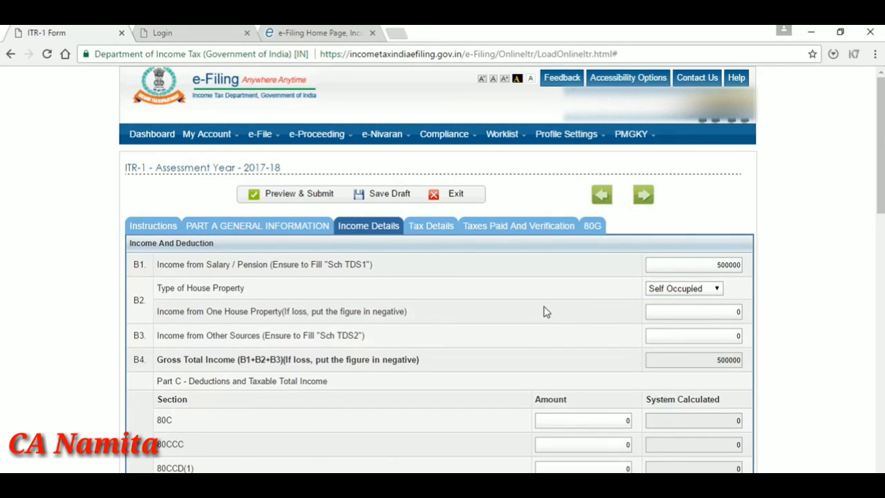
left_click(710, 313)
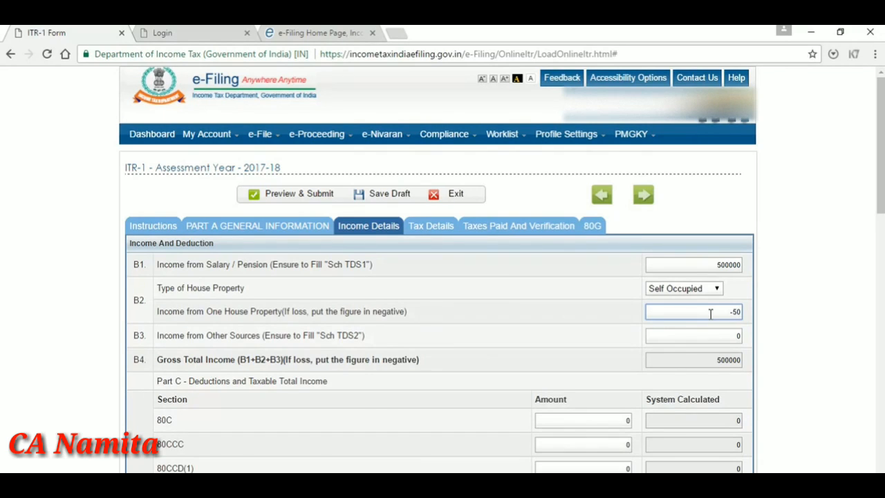
key("BackSpace")
type("100000")
left_click(710, 337)
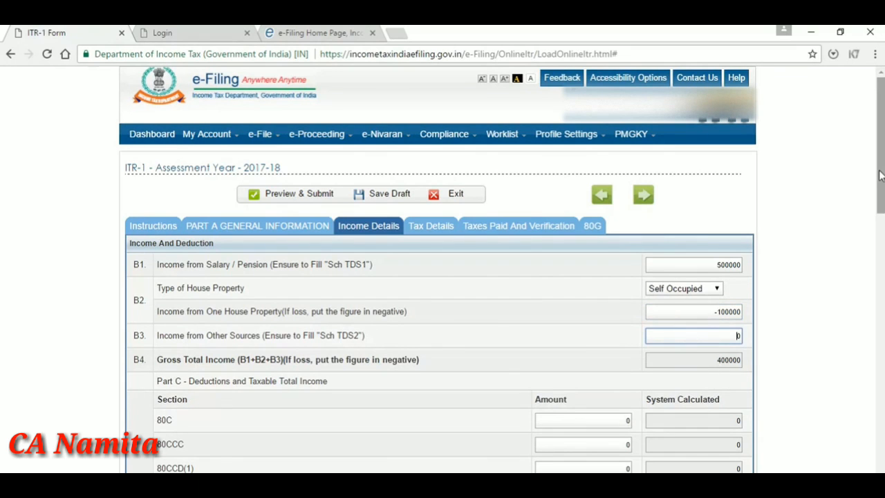
Step: Enter deduction amounts of 300000 under section 80C and 60000 under section 80D
left_click_drag(881, 175, 878, 243)
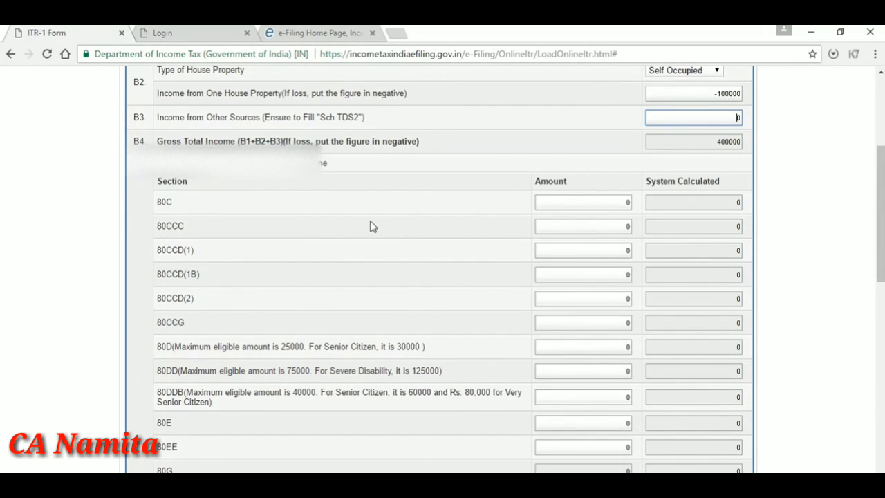
left_click(557, 206)
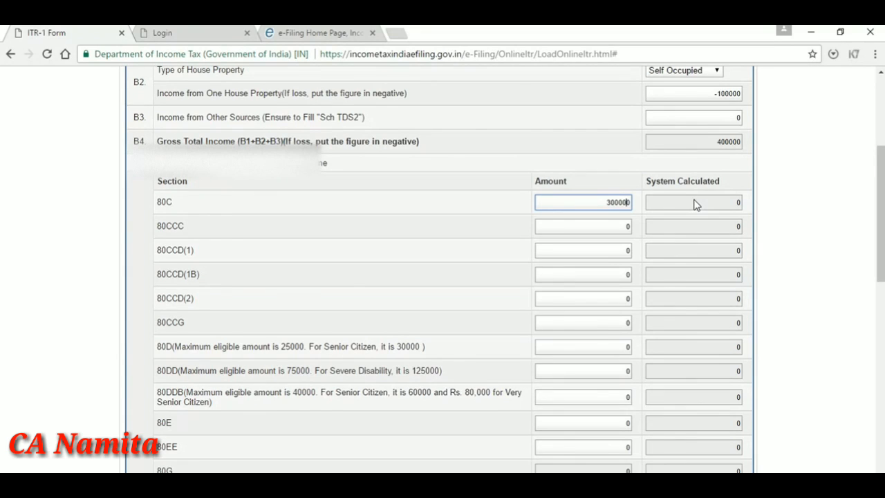
left_click(601, 228)
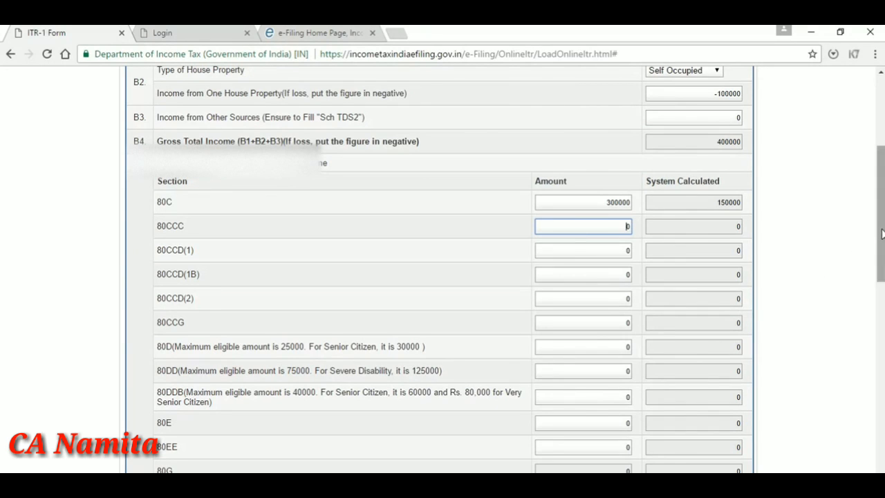
scroll(609, 238, "down", 2)
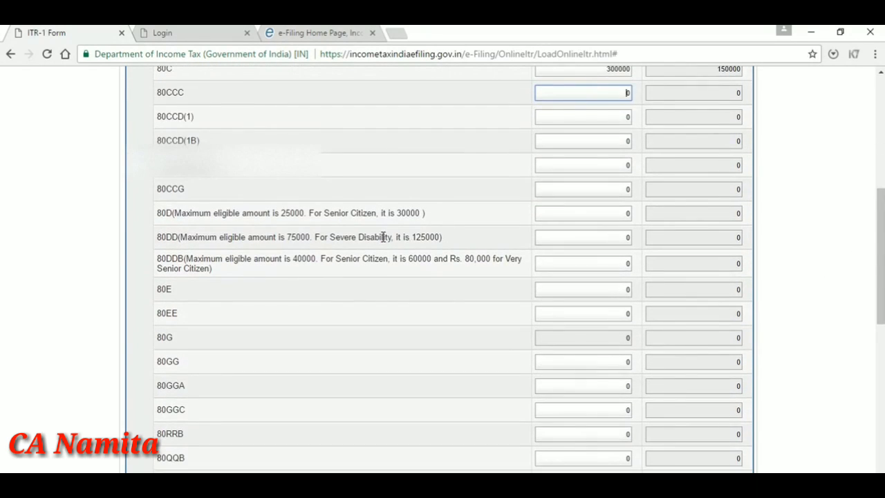
left_click(587, 214)
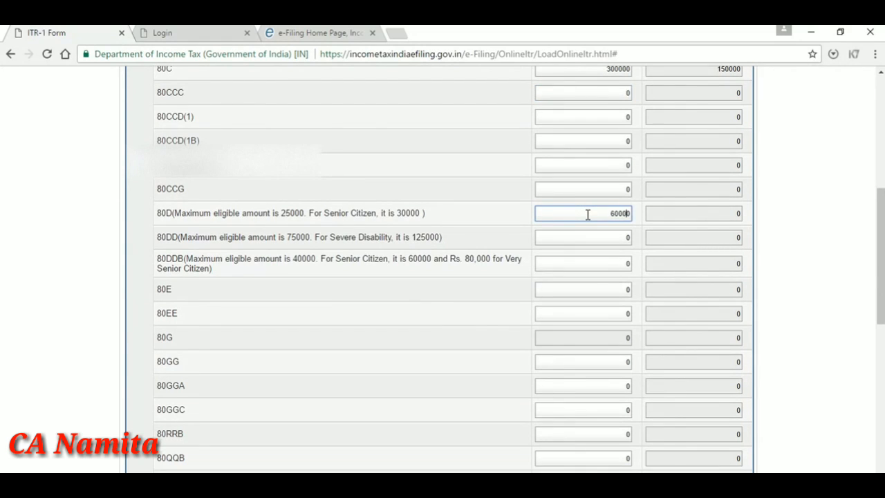
left_click(612, 242)
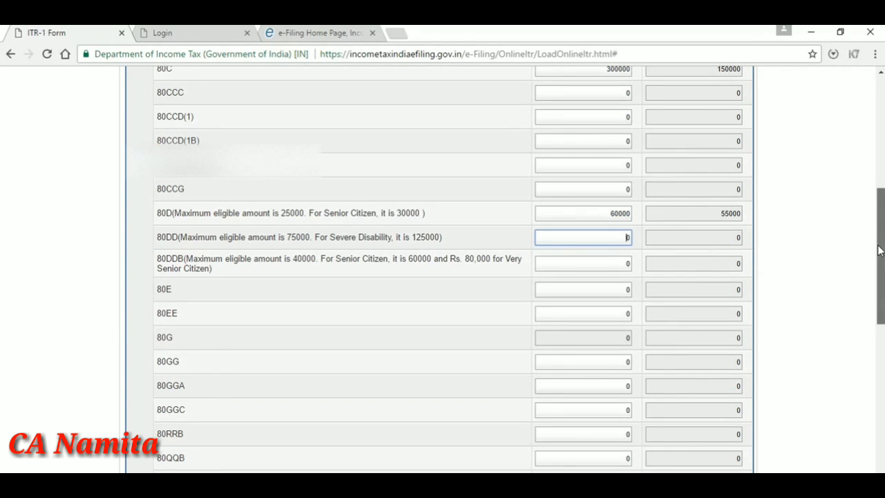
Step: Review the remaining deduction sections, the total deductions and the taxable total income in Part C
left_click_drag(880, 250, 862, 332)
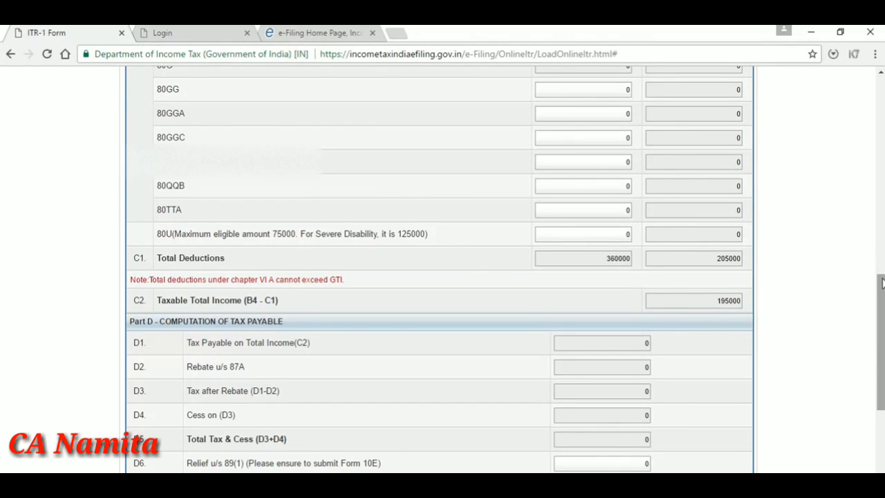
left_click_drag(881, 282, 851, 173)
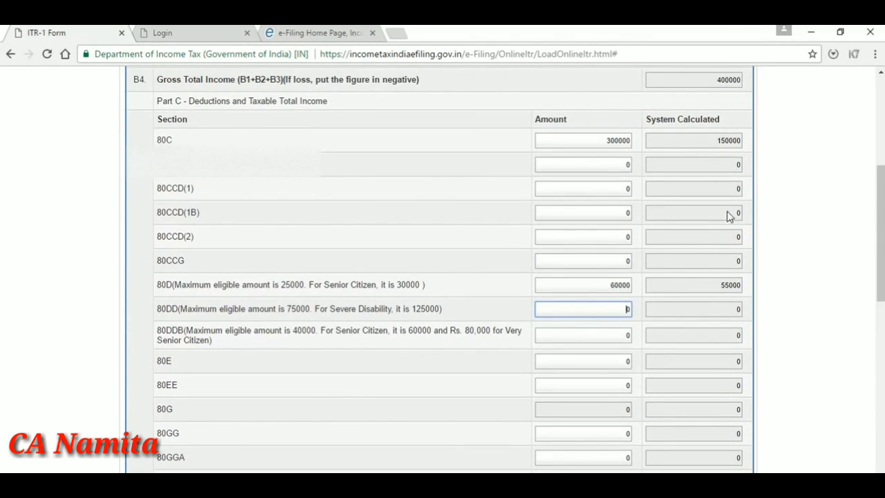
left_click(627, 284)
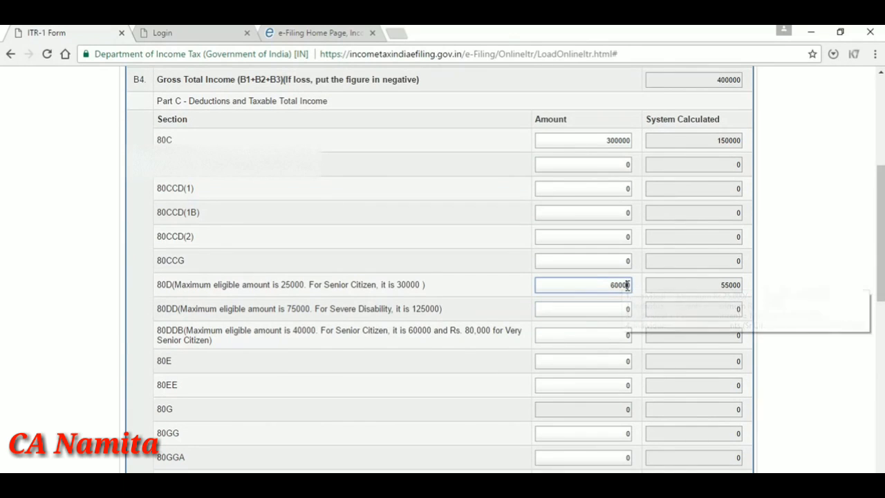
key("BackSpace")
key("BackSpace")
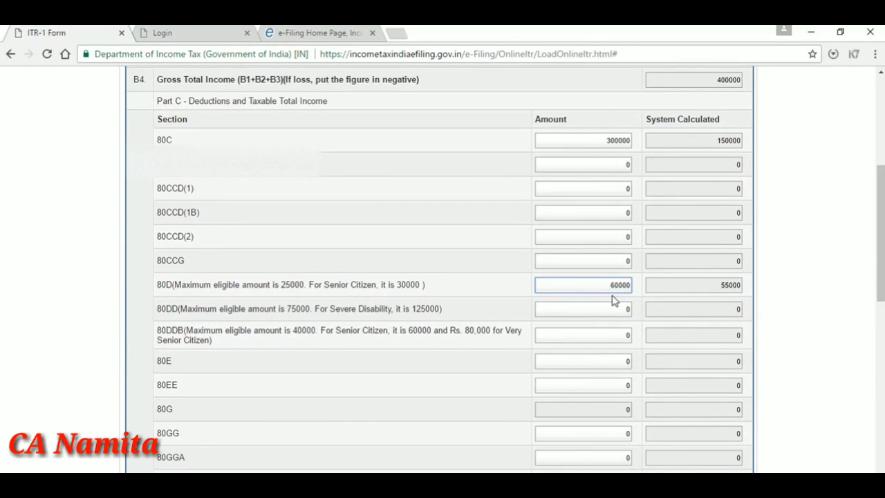
left_click(608, 307)
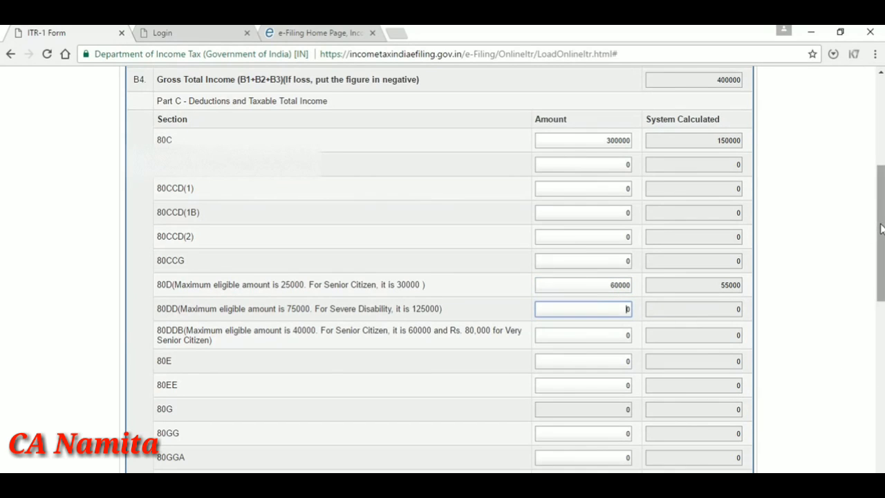
Step: Set the deduction amount under section 80C to 35000
left_click(618, 140)
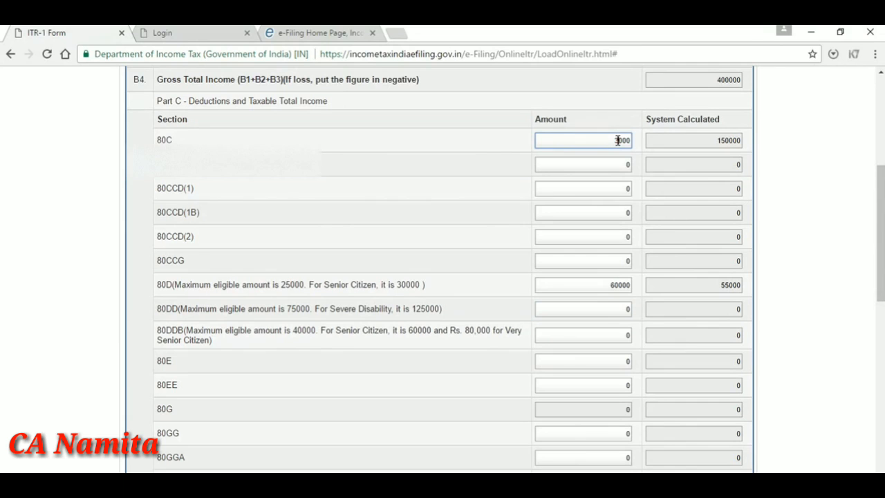
left_click(596, 195)
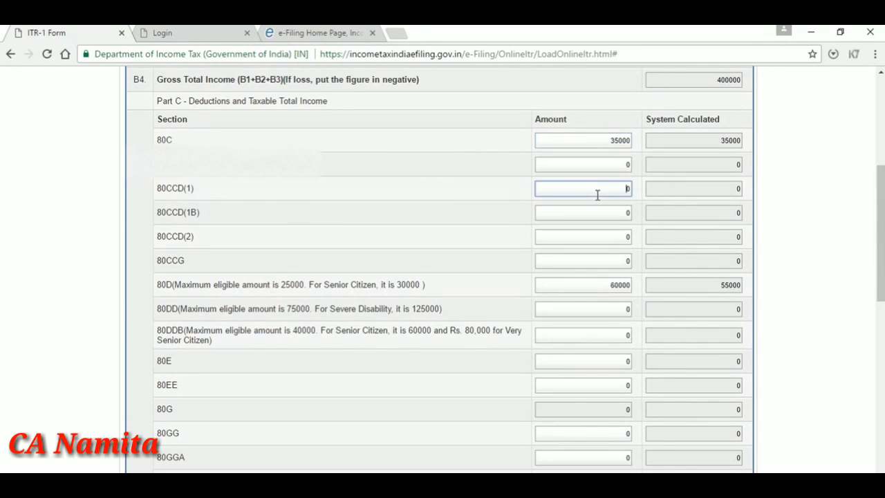
Step: Review the recalculated deductions and the Part D computation of tax payable, including rebate, cess and interest
left_click_drag(880, 202, 865, 348)
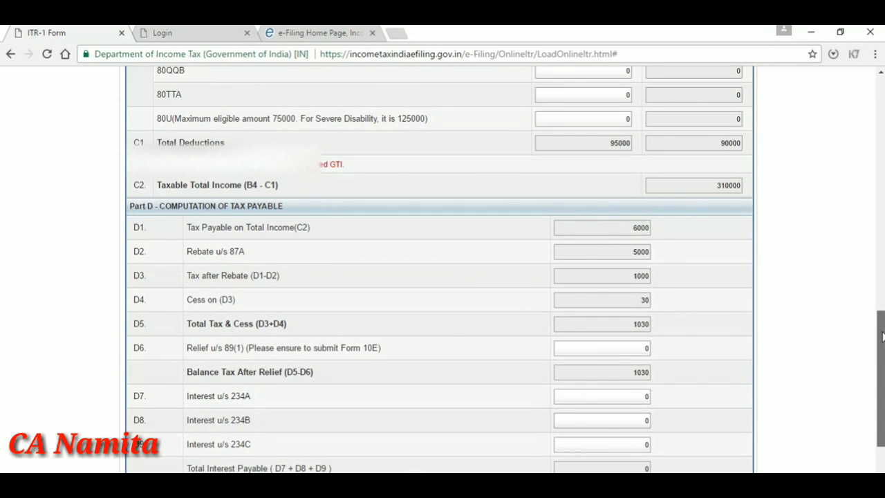
left_click_drag(882, 337, 864, 387)
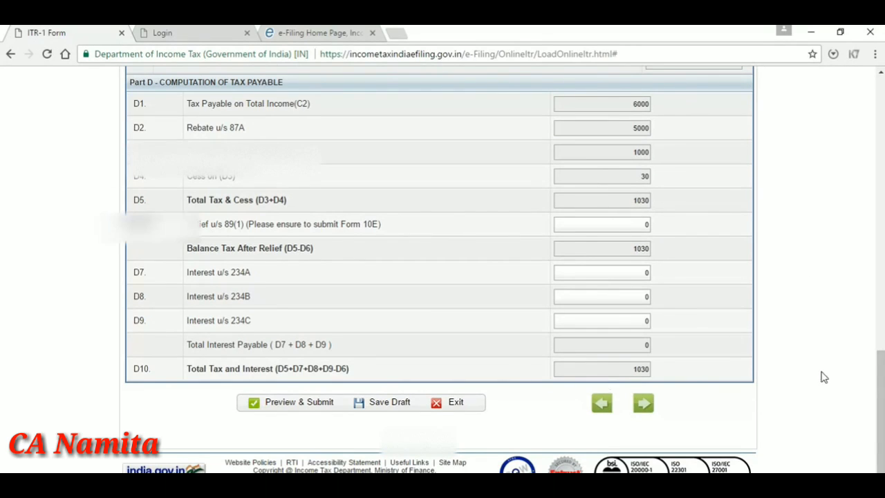
left_click_drag(881, 374, 837, 127)
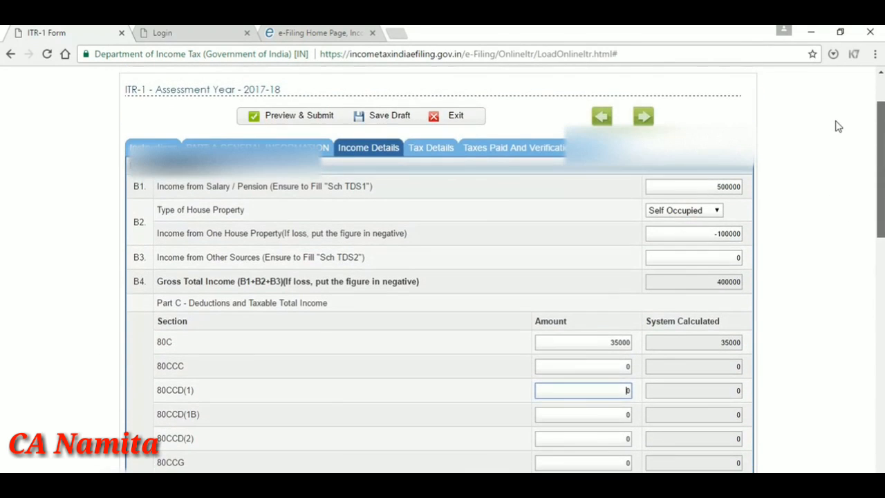
Step: Review the TDS1, TDS2, TCS and advance tax payment schedules in Tax Details, dismissing the save reminder
left_click(434, 149)
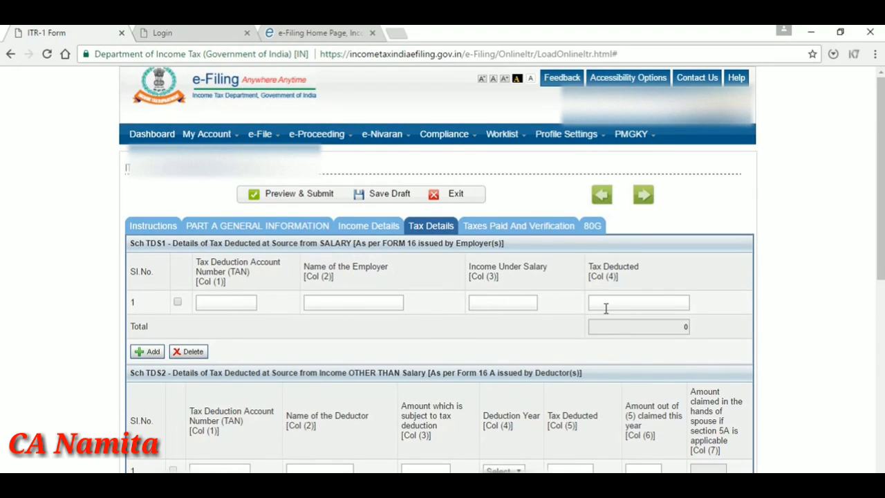
left_click_drag(881, 194, 883, 240)
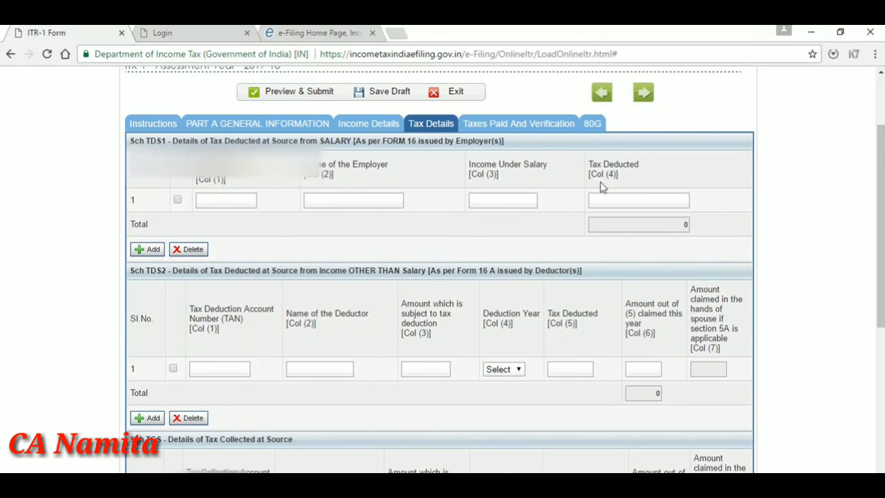
left_click_drag(880, 135, 878, 232)
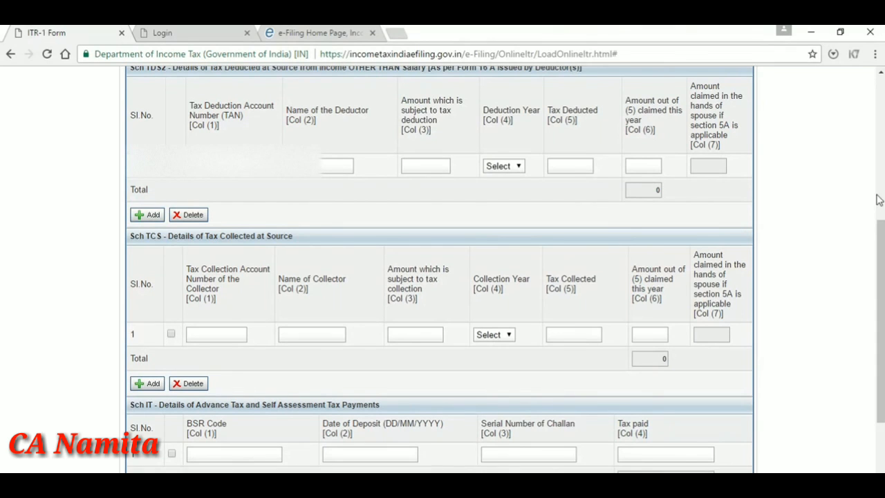
left_click_drag(881, 243, 881, 307)
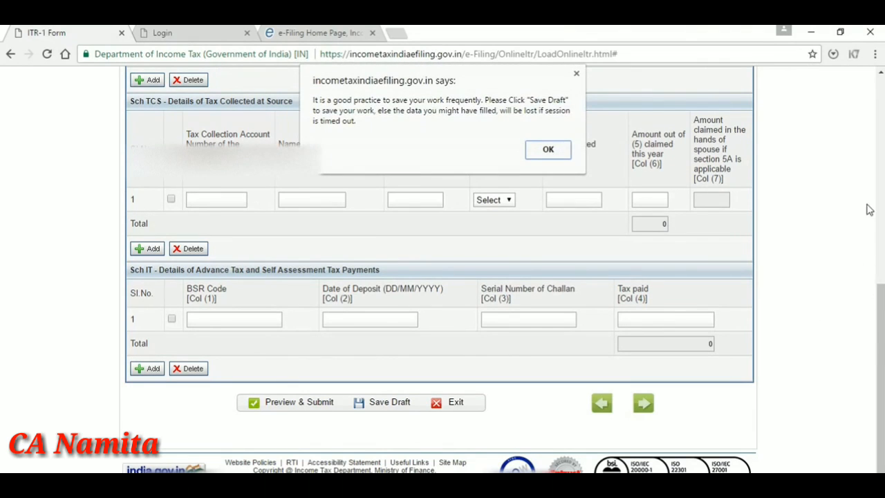
left_click(577, 75)
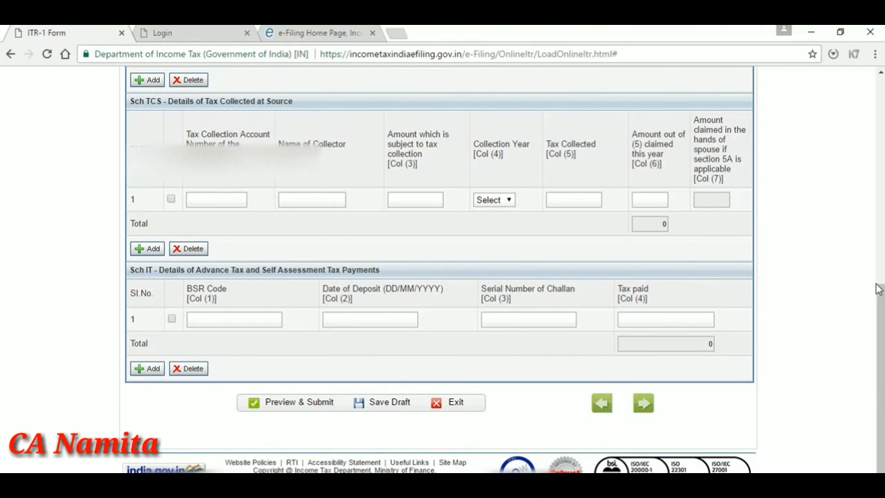
left_click_drag(877, 285, 848, 152)
scroll(849, 152, "up", 1)
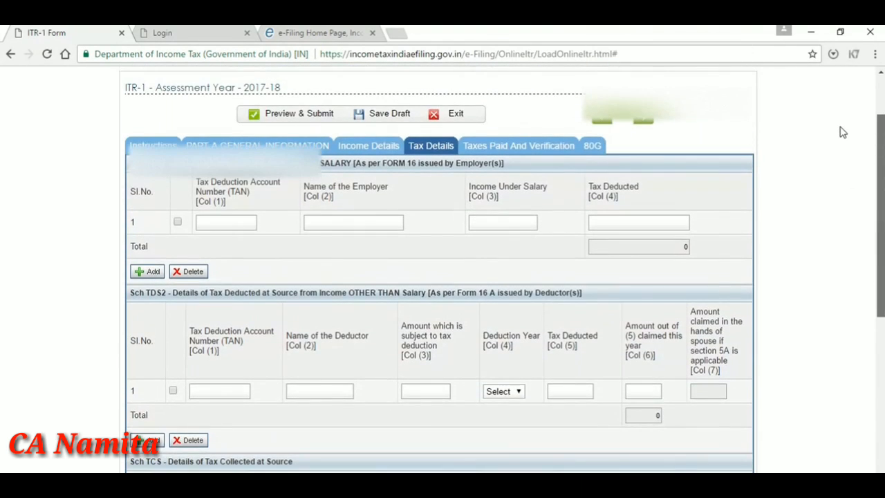
Step: Review the taxes paid, exempt income, bank account details and verification declaration in Taxes Paid And Verification
left_click(511, 148)
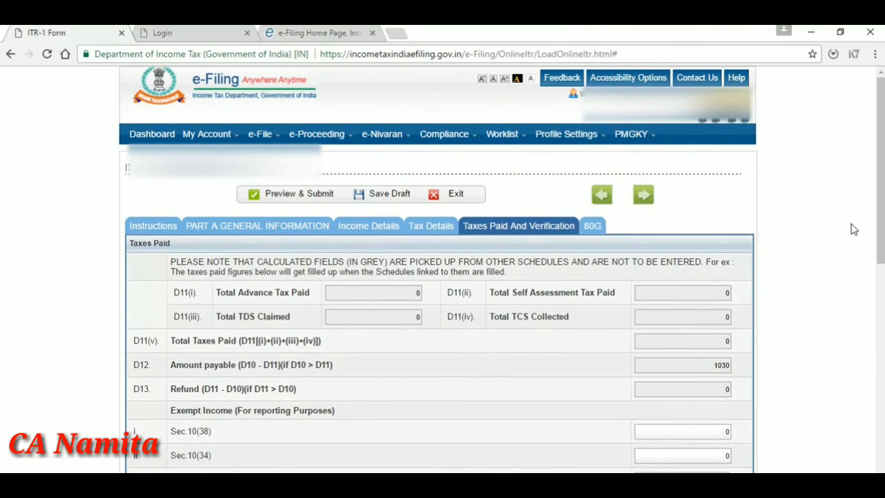
left_click_drag(882, 223, 882, 262)
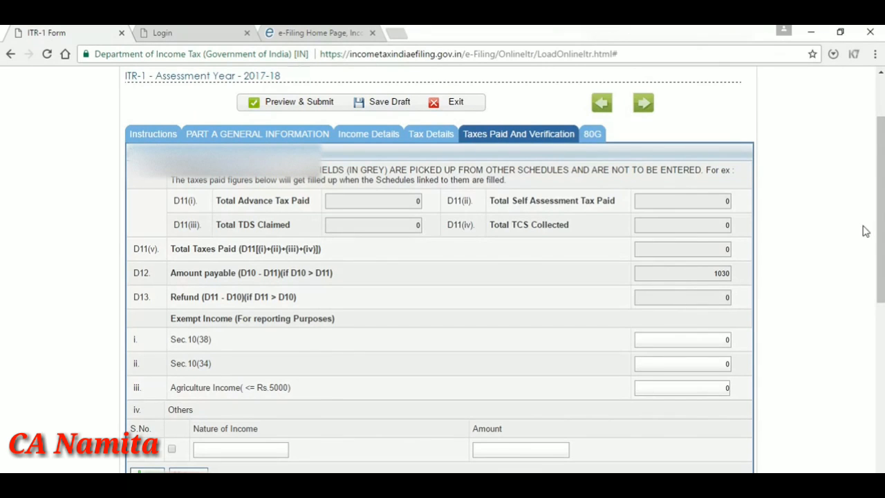
left_click_drag(880, 227, 842, 360)
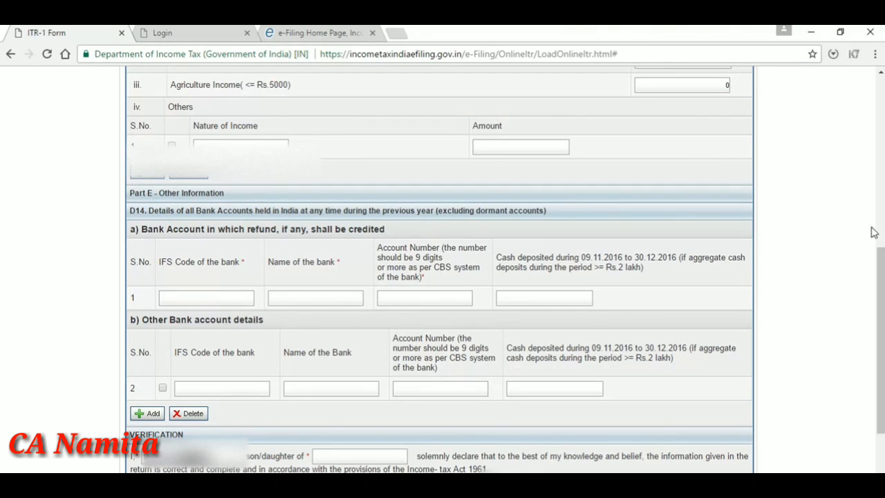
left_click_drag(881, 256, 875, 310)
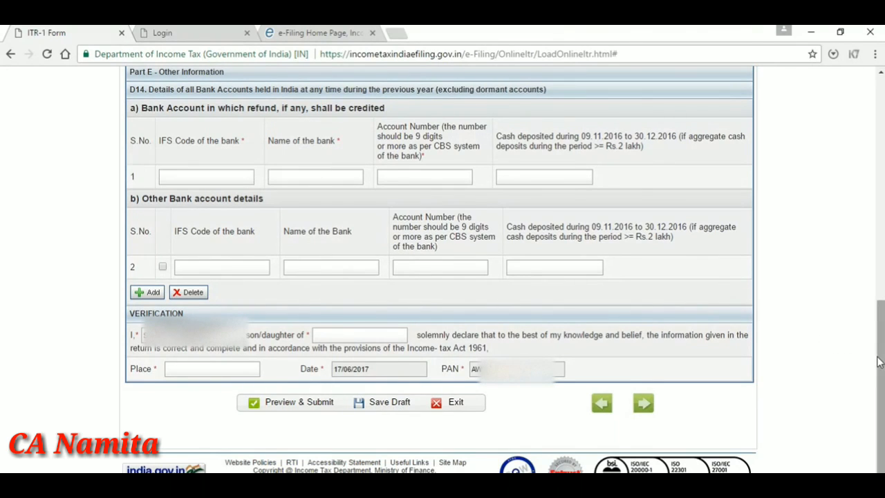
left_click_drag(879, 362, 868, 154)
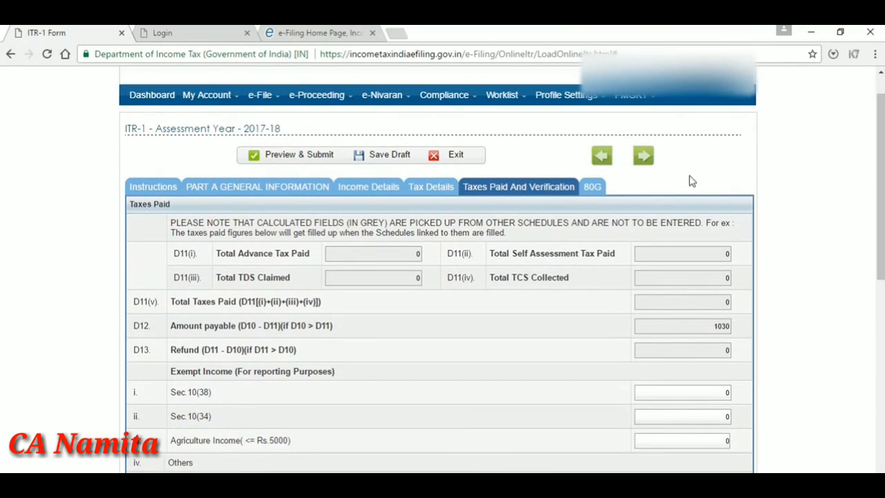
Step: Open the 80G donation schedule and examine its donee and donation amount fields
left_click(593, 188)
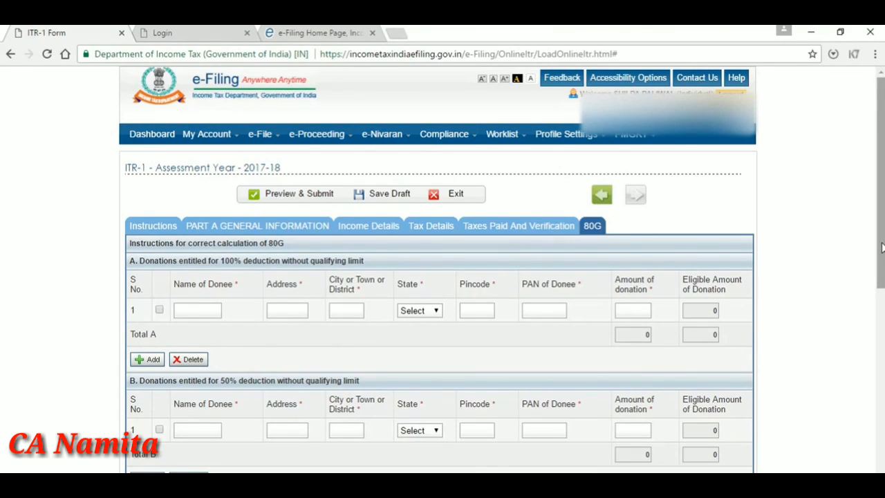
left_click_drag(880, 247, 876, 252)
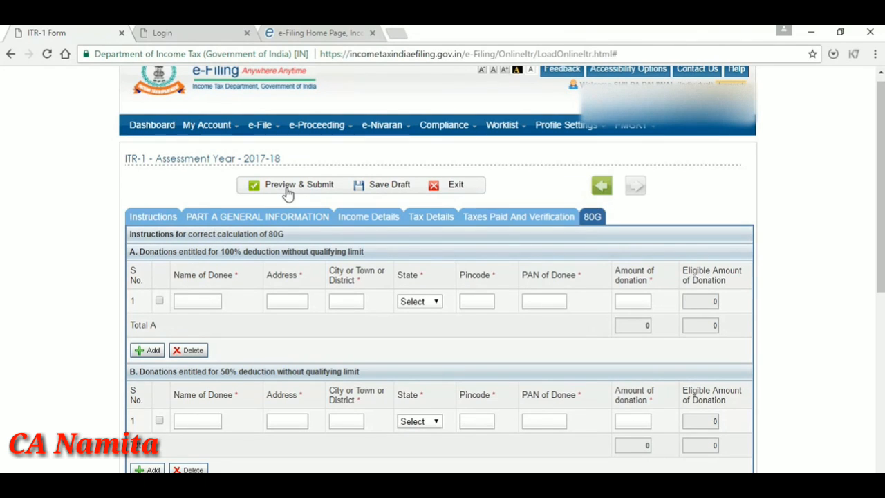
left_click(477, 484)
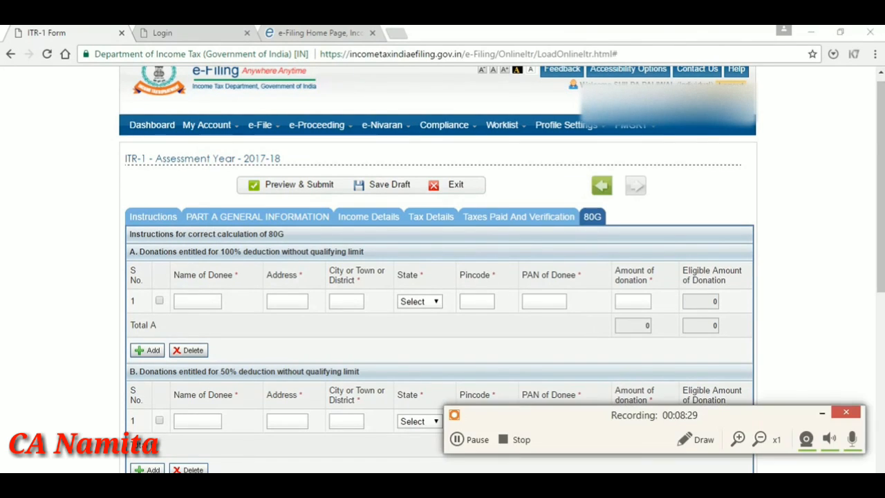
left_click(456, 439)
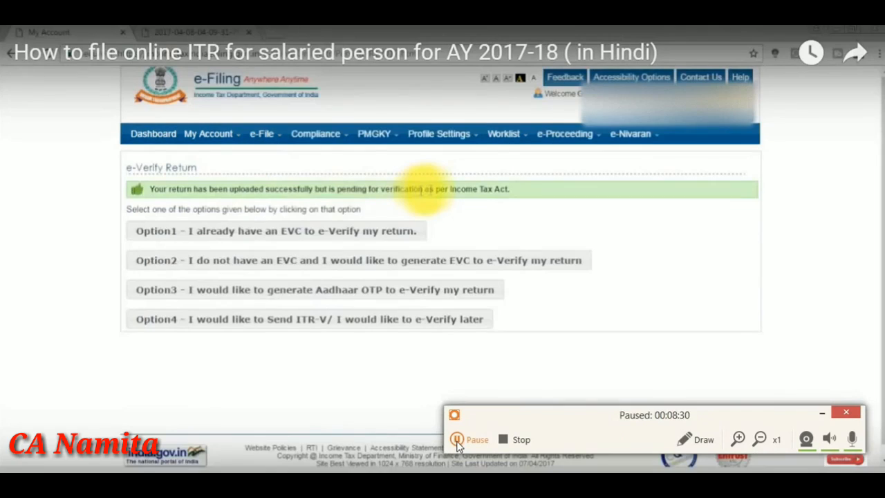